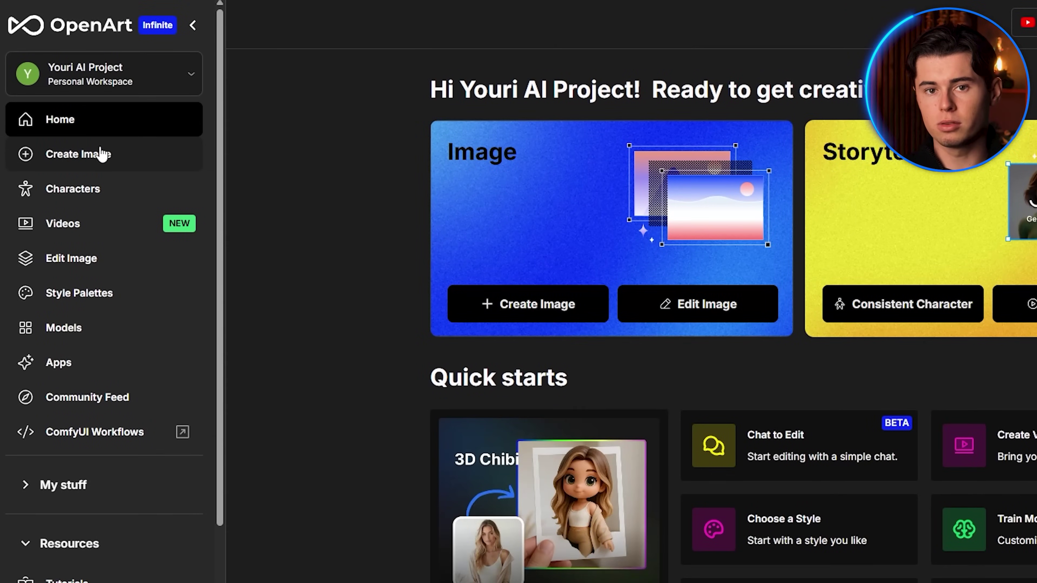
Open image creation with Flux Kontext as the model and start the 'A medie…' prompt.
{"action": "left_click", "coordinate": [66, 160]}
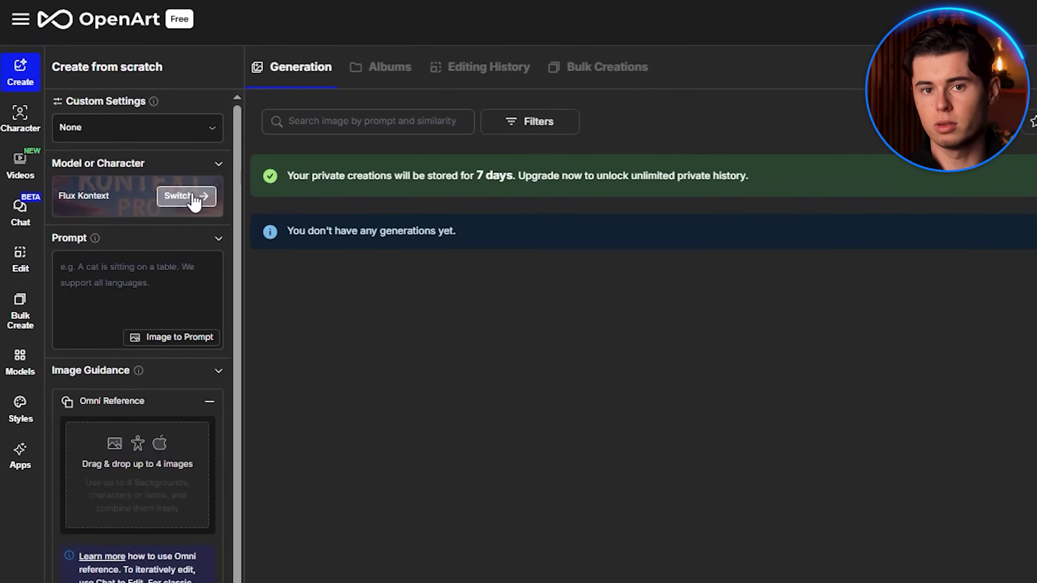
{"action": "left_click", "coordinate": [194, 196]}
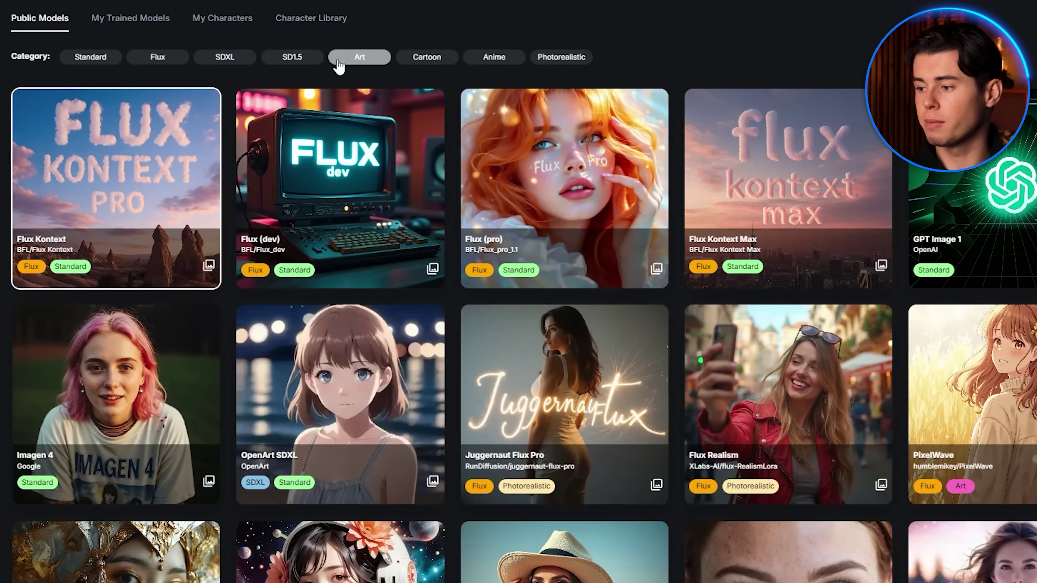
{"action": "left_click", "coordinate": [184, 62]}
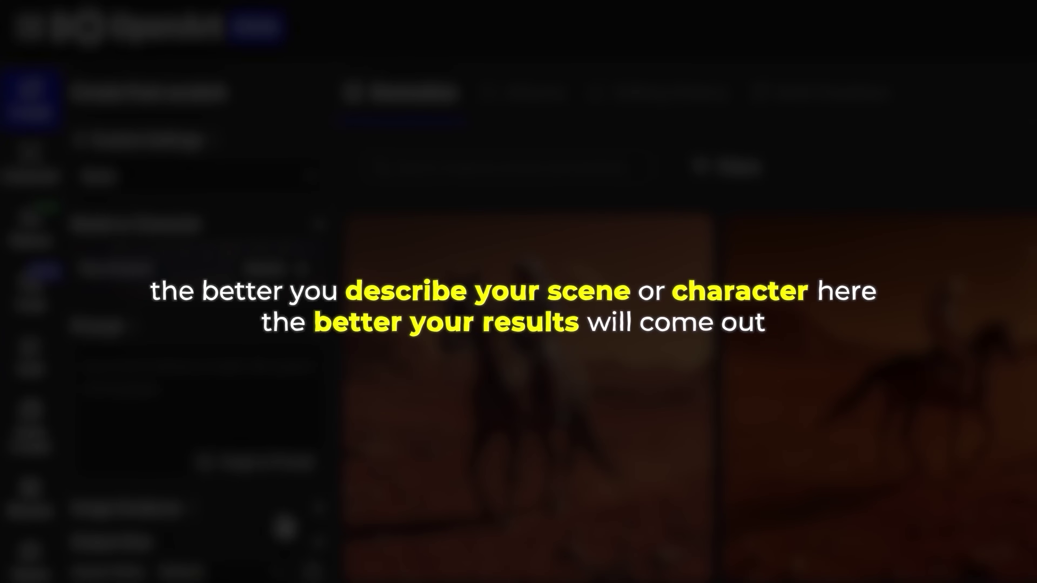
{"action": "type", "text": "A m"}
{"action": "type", "text": "edie"}
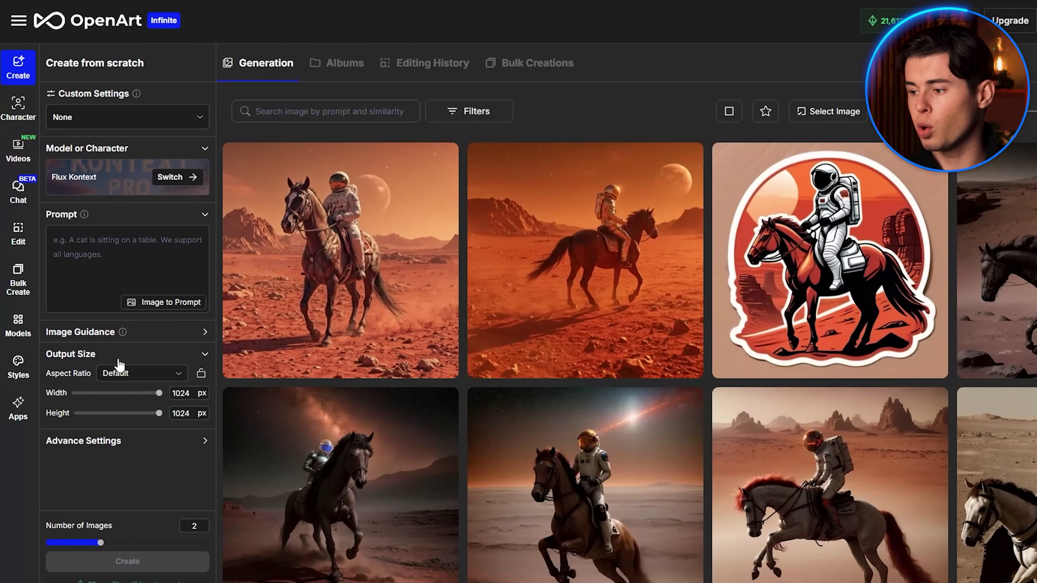
Switch the aspect ratio to Landscape, 1024 × 683.
{"action": "left_click", "coordinate": [159, 380]}
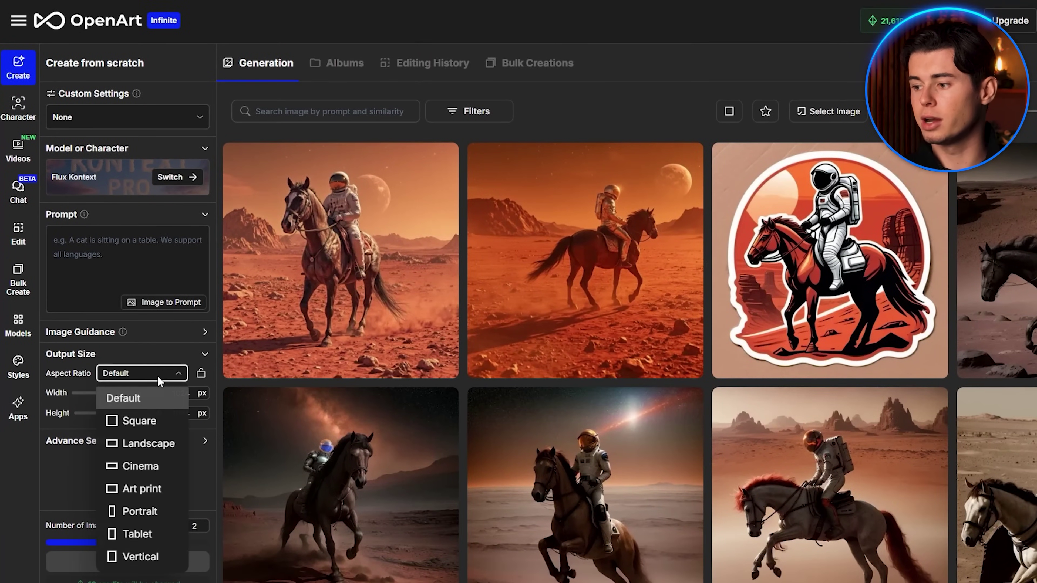
{"action": "left_click", "coordinate": [148, 449]}
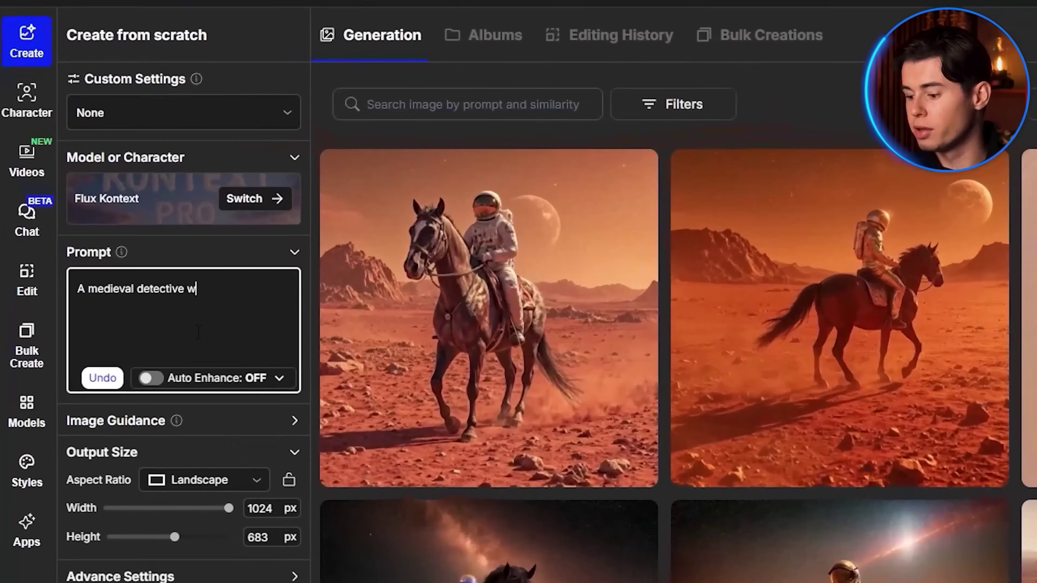
Complete the blond medieval detective prompt, raise Number of Images to 4, and generate.
{"action": "type", "text": "ith blonde long"}
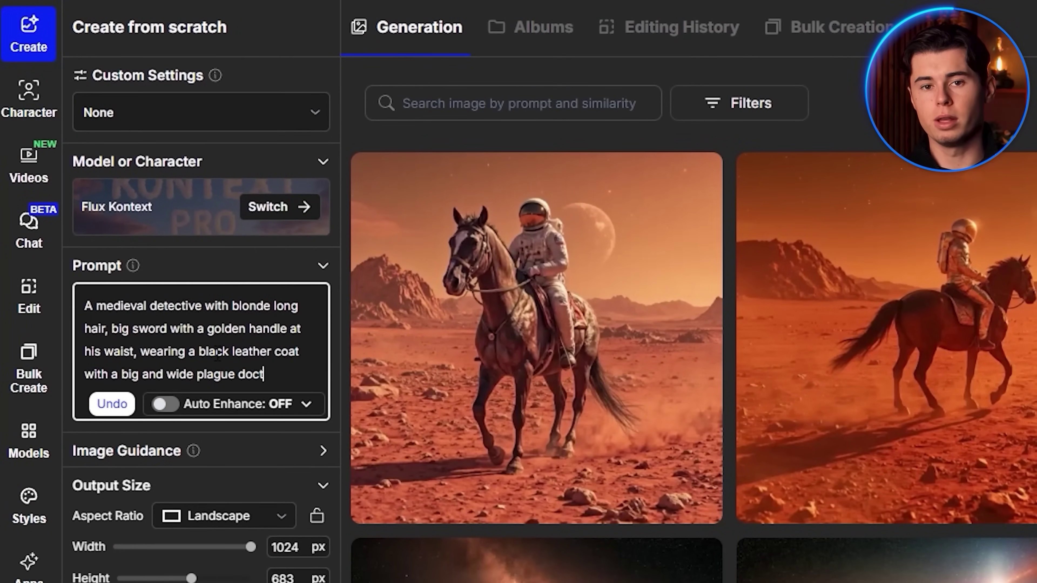
{"action": "type", "text": "at, standing in a rain-soaked medie"}
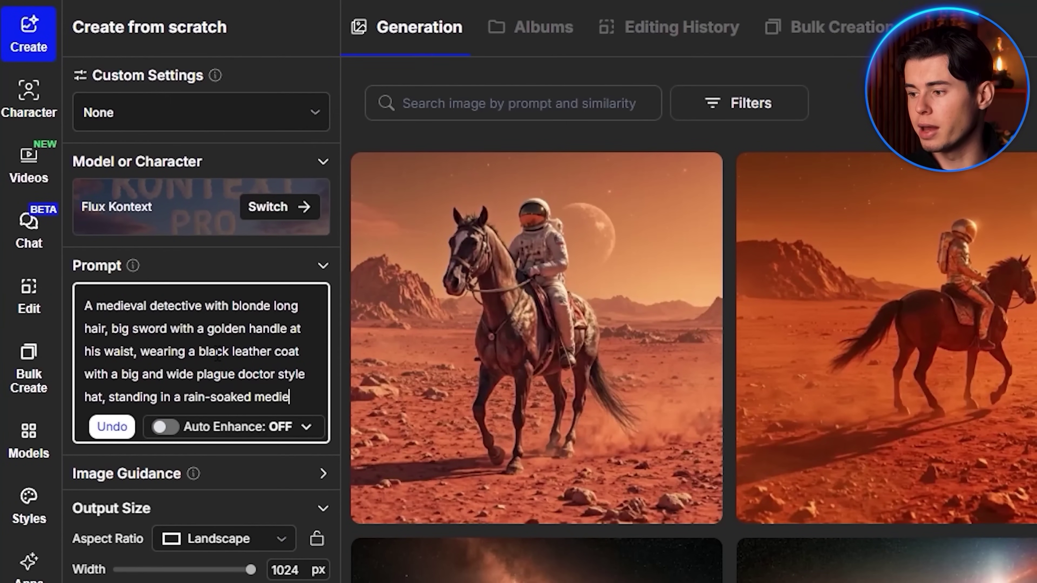
{"action": "type", "text": "val alley, dramatic lighting, dark houses"}
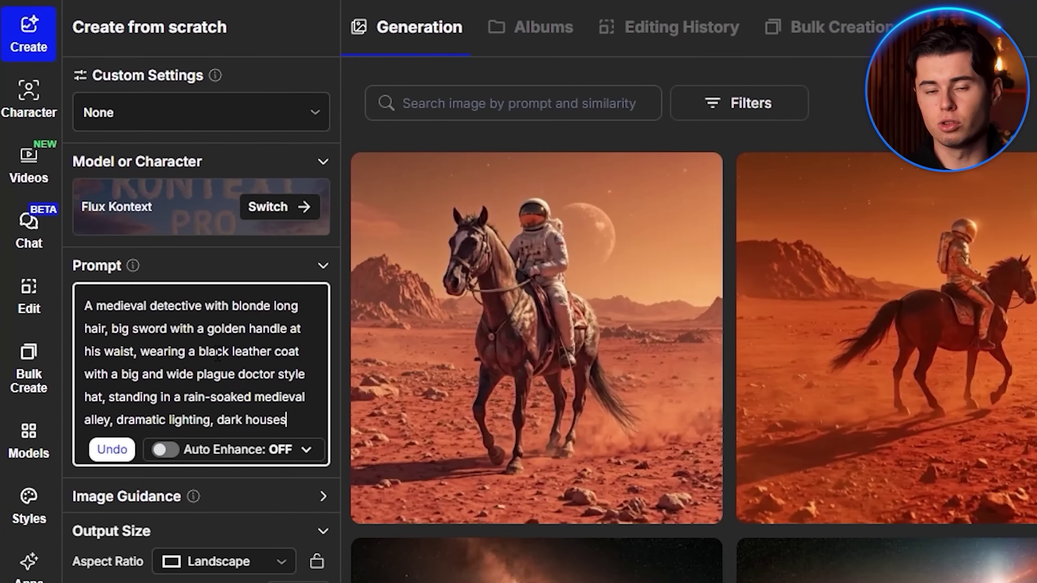
{"action": "type", "text": " in background."}
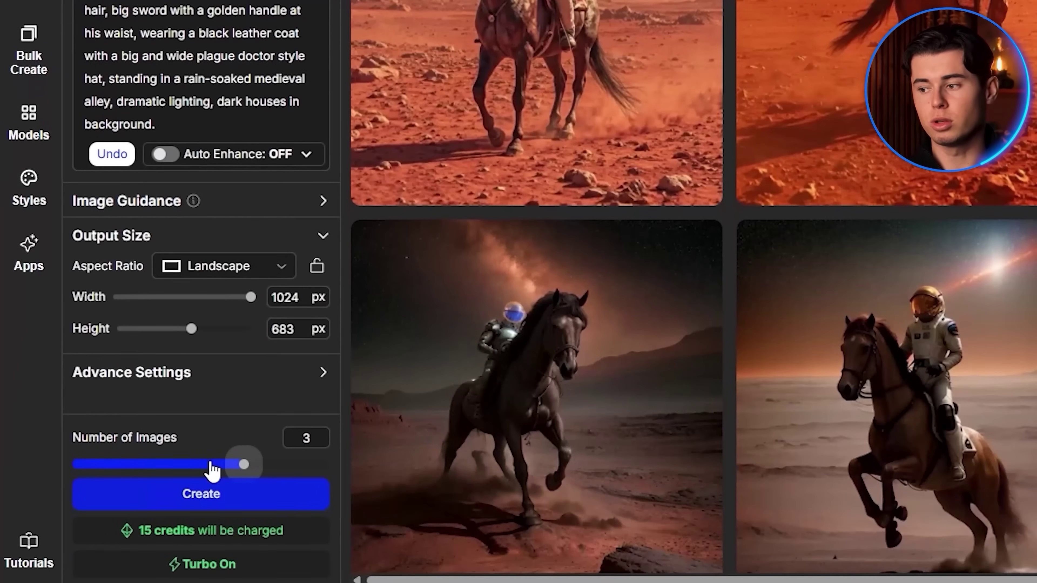
{"action": "left_click_drag", "start_coordinate": [257, 468], "coordinate": [298, 472]}
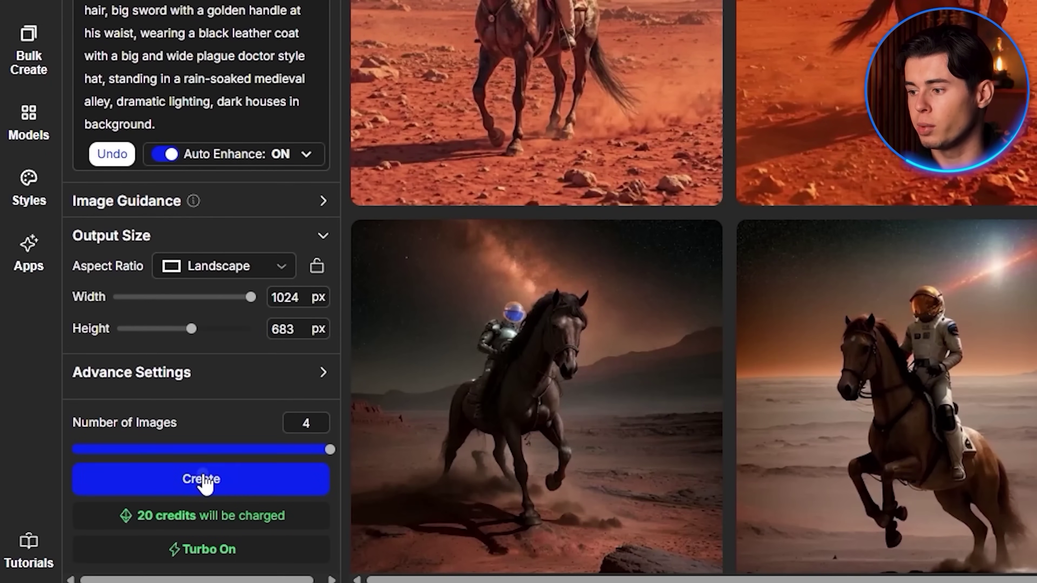
{"action": "left_click", "coordinate": [203, 482]}
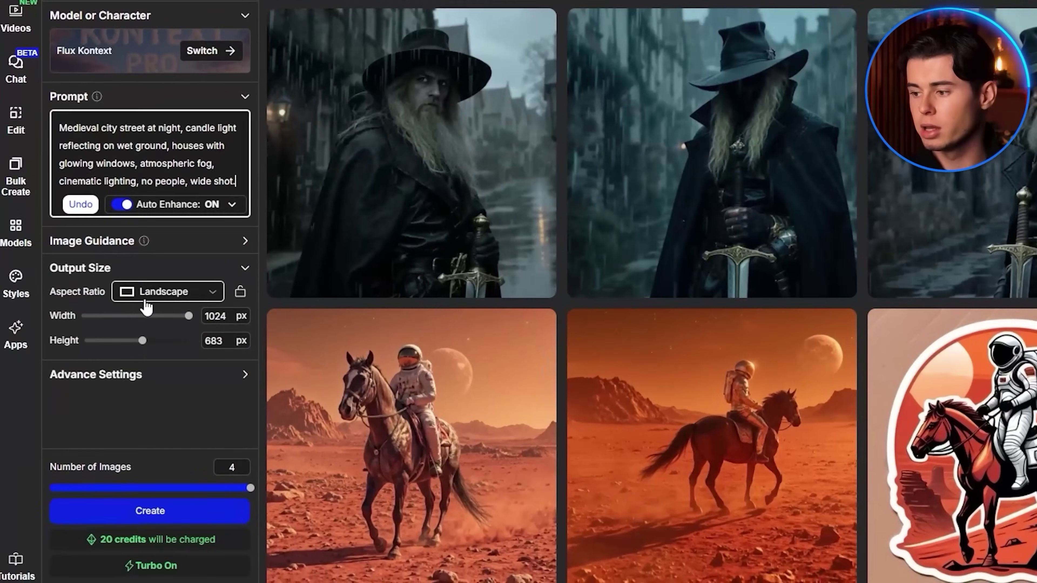
Keep Landscape, write the empty foggy medieval city street prompt, and generate four images.
{"action": "left_click", "coordinate": [161, 293]}
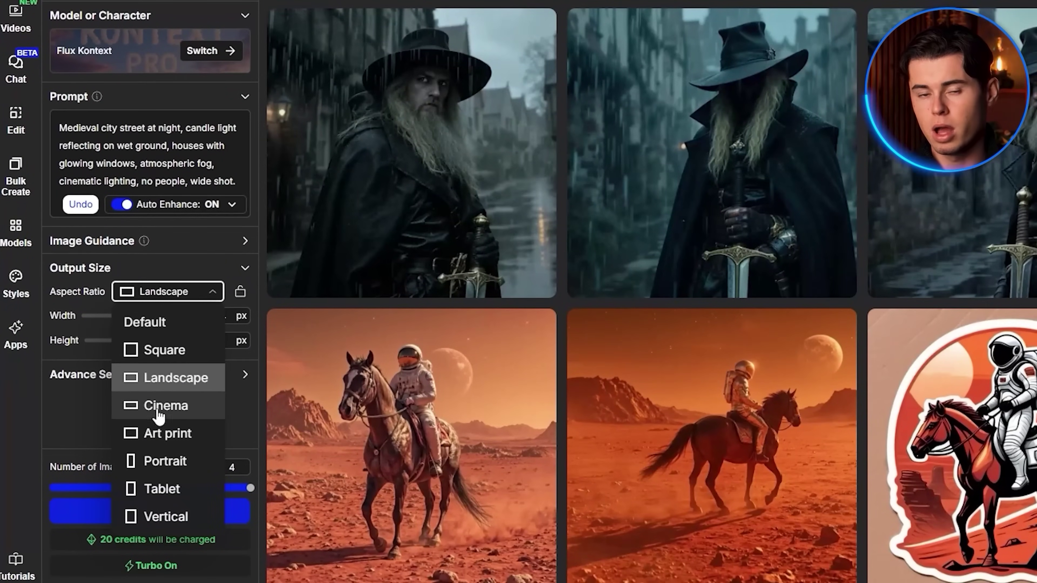
{"action": "left_click", "coordinate": [158, 380]}
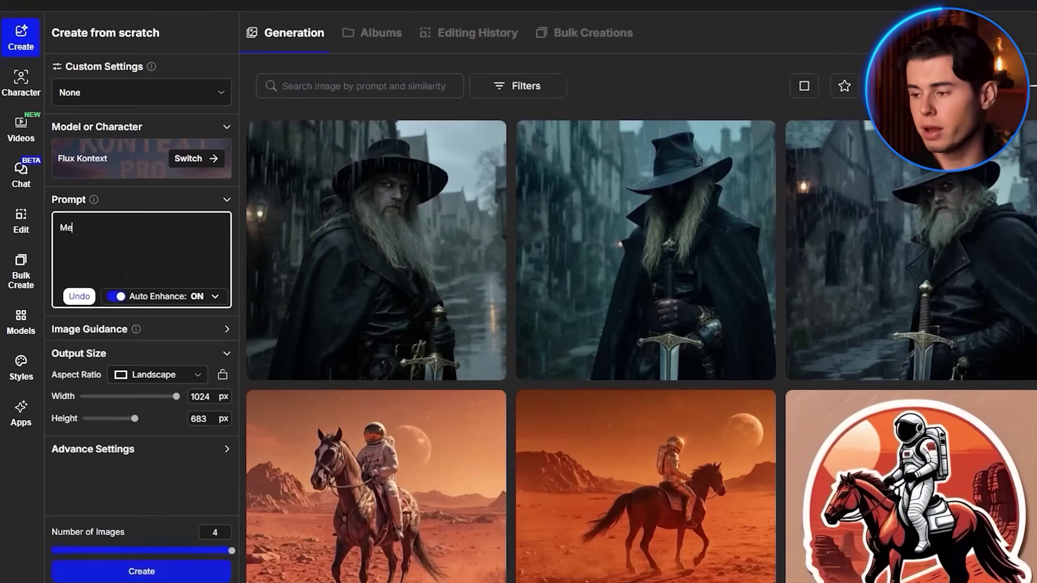
{"action": "type", "text": "dieval city street at night, candle light"}
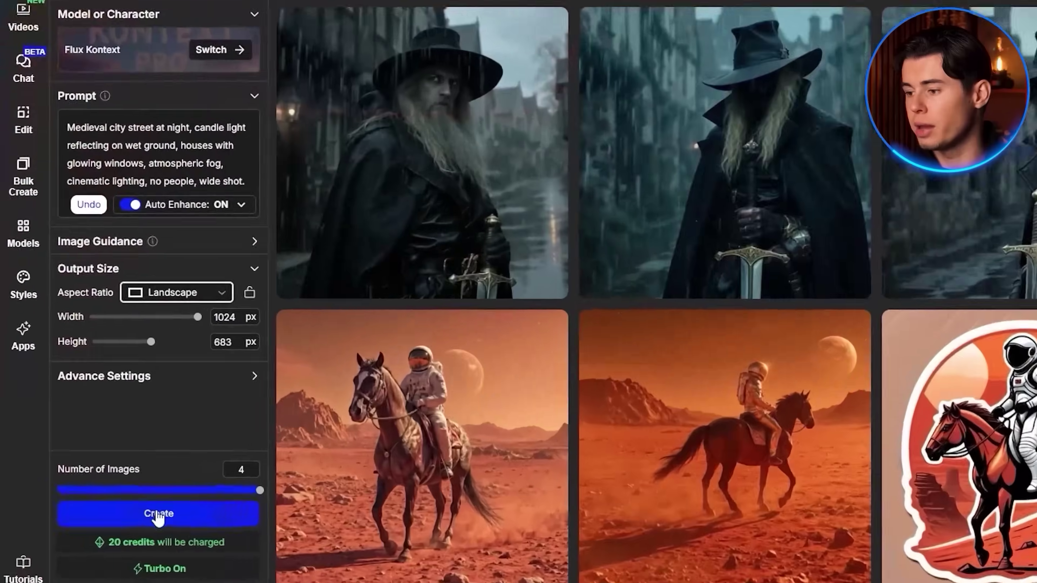
{"action": "left_click", "coordinate": [121, 522]}
Preview the top-left foggy night street image in the lightbox.
{"action": "left_click", "coordinate": [485, 50]}
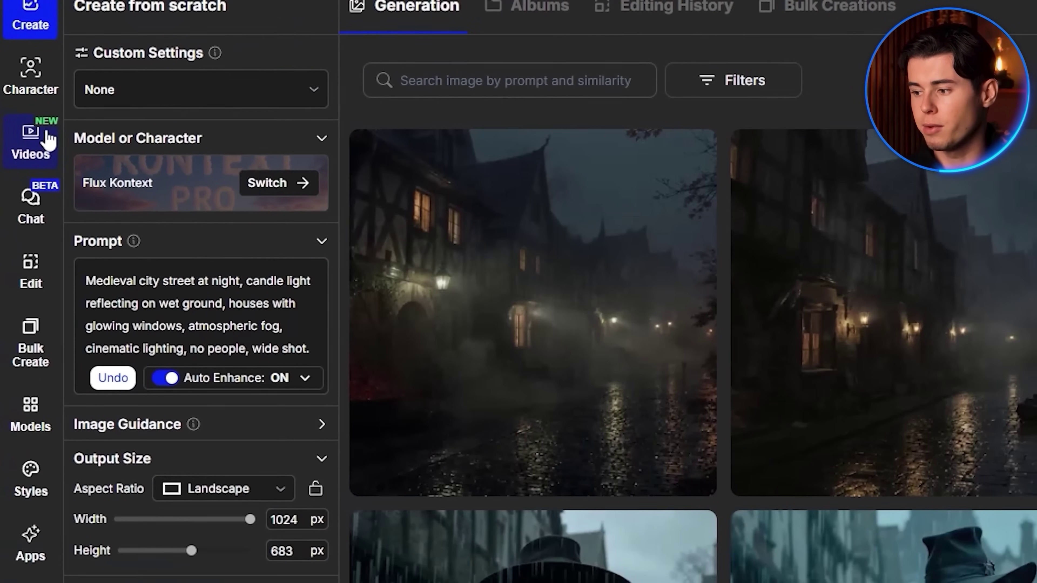
Load the dark detective image into Videos image-to-video and keep Kling 2.1 as the model.
{"action": "left_click", "coordinate": [39, 145]}
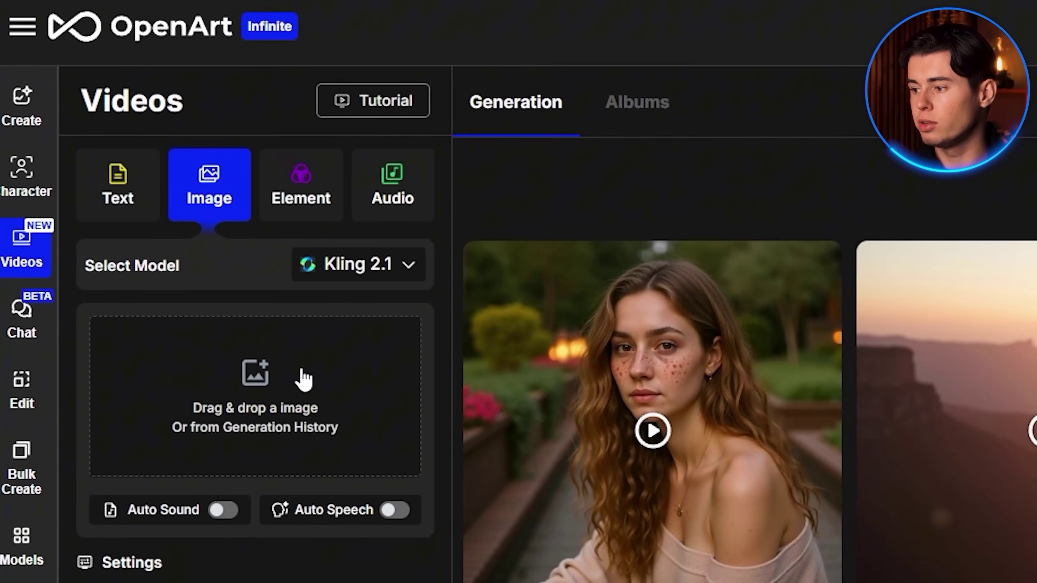
{"action": "left_click", "coordinate": [288, 423]}
{"action": "left_click", "coordinate": [81, 181]}
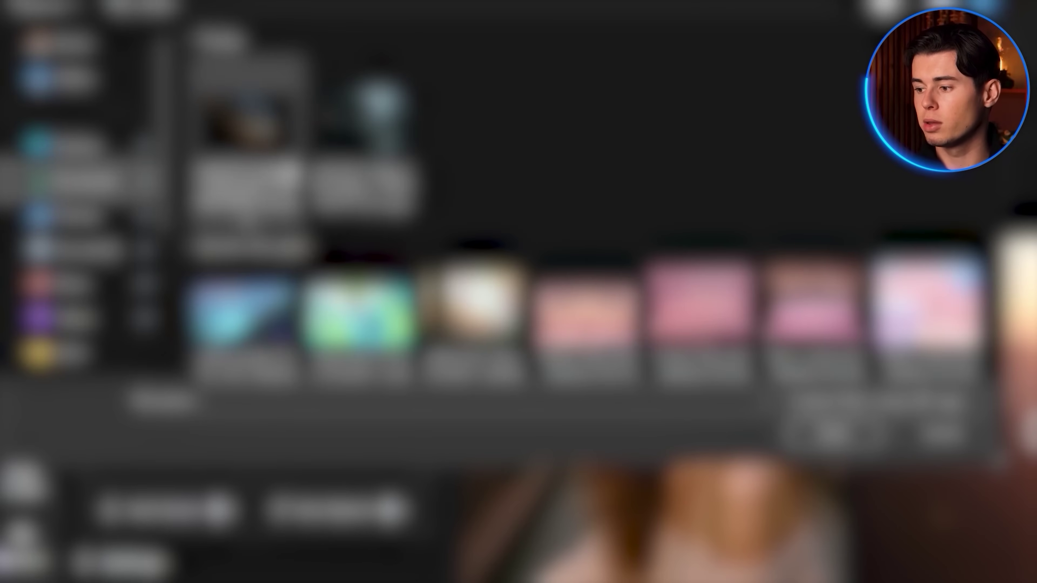
{"action": "double_click", "coordinate": [245, 122]}
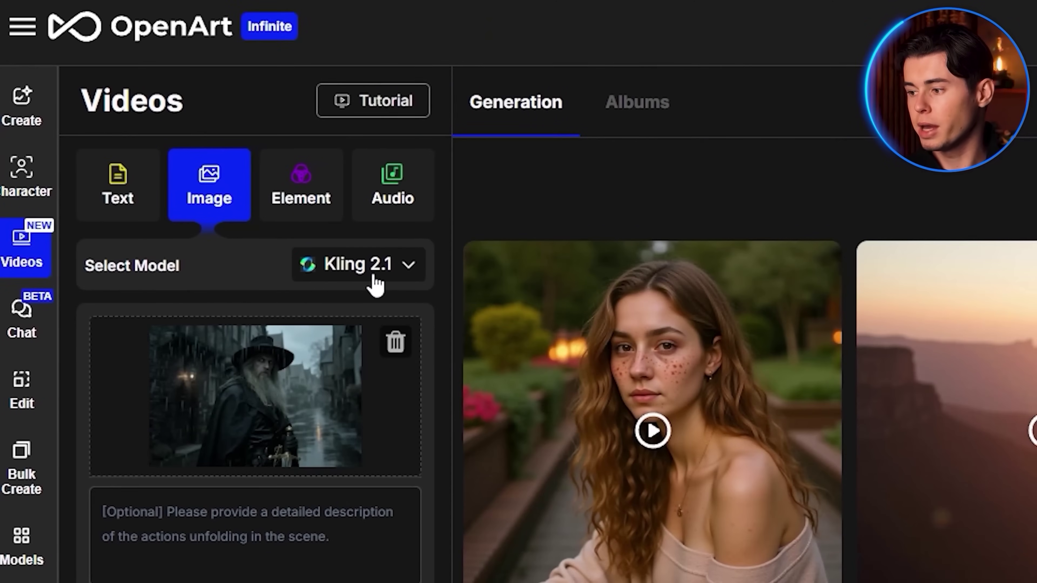
{"action": "left_click", "coordinate": [373, 282]}
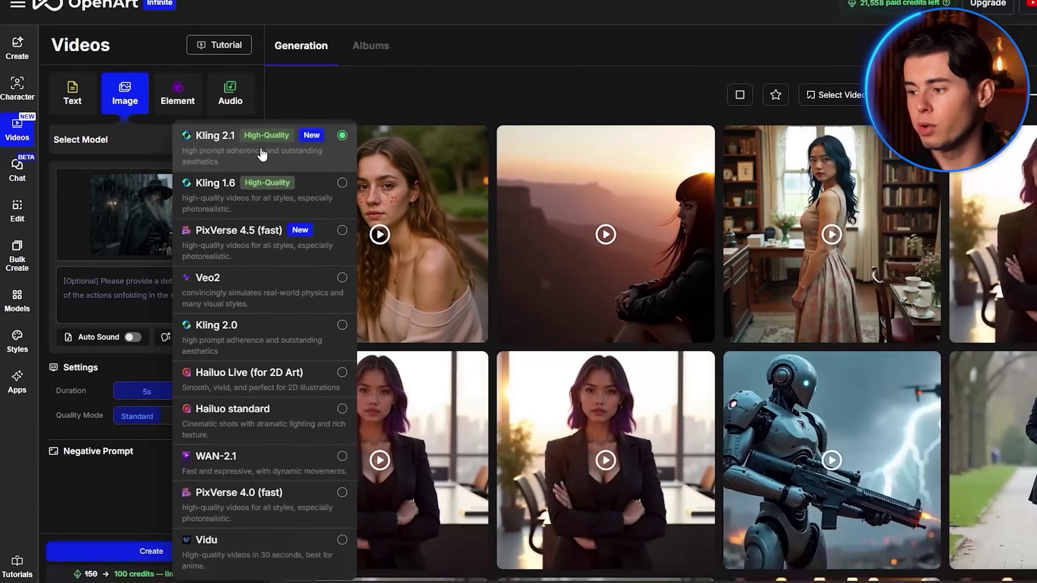
{"action": "left_click", "coordinate": [424, 278]}
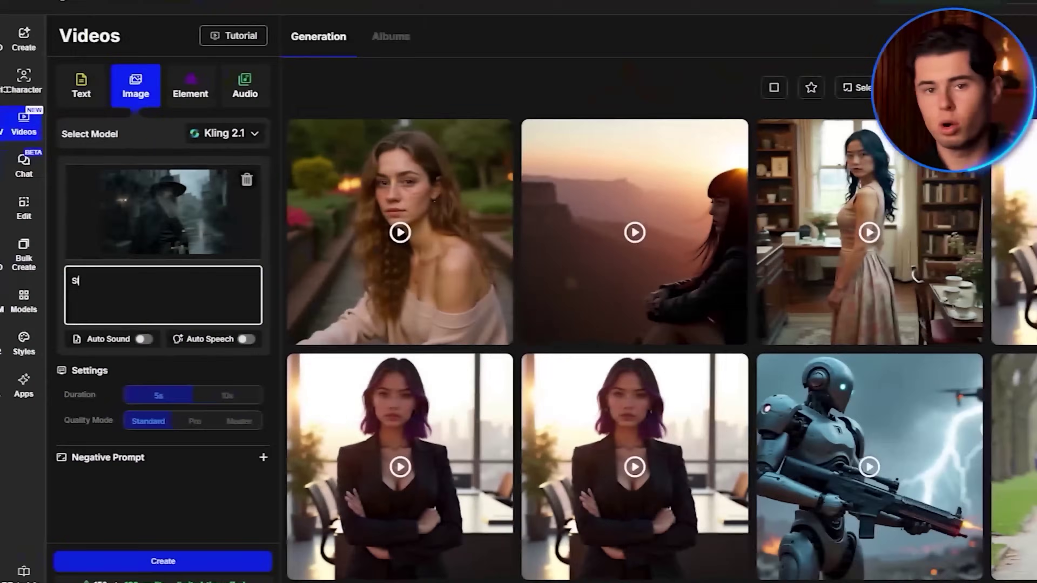
Write the slow tracking-shot prompt circling the detective through swirling fog.
{"action": "type", "text": "low tracking shot circling arou"}
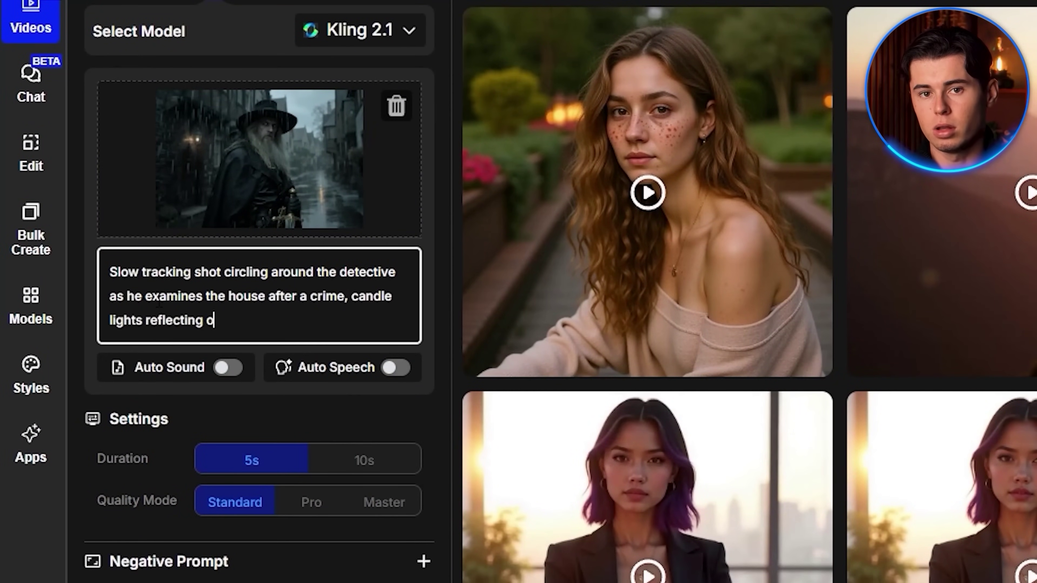
{"action": "type", "text": "fog swr"}
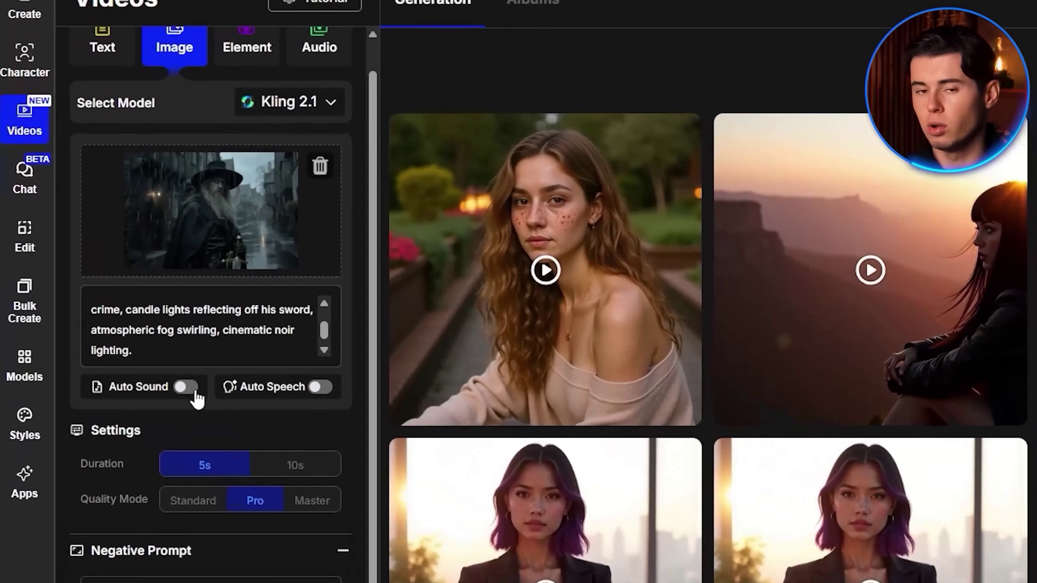
Enable Auto Sound and create the Kling 2.1 detective video clip.
{"action": "left_click", "coordinate": [230, 36]}
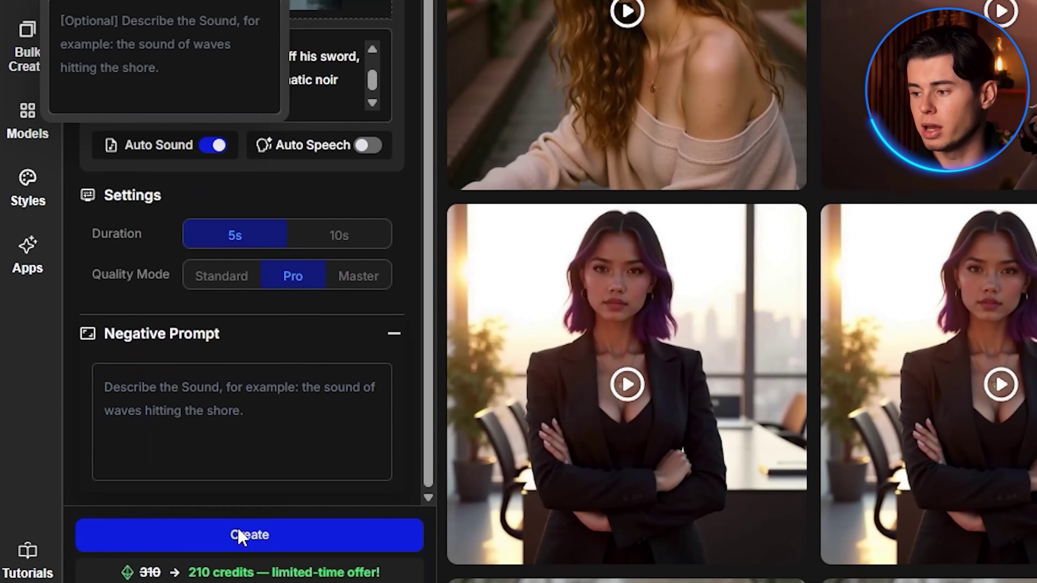
{"action": "left_click", "coordinate": [249, 539]}
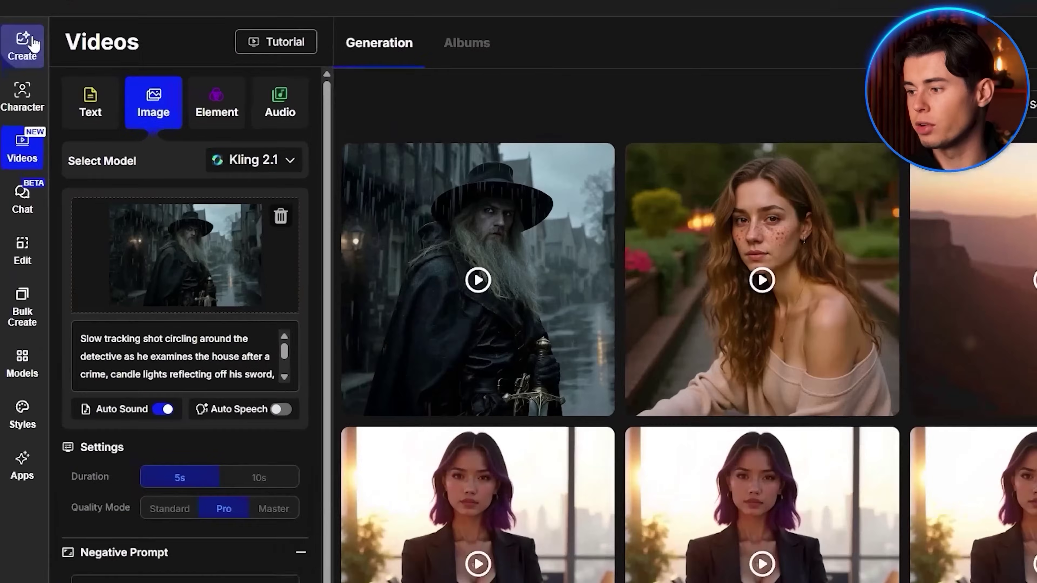
Return to image creation and expand Image Guidance to reveal Omni Reference.
{"action": "left_click", "coordinate": [45, 41]}
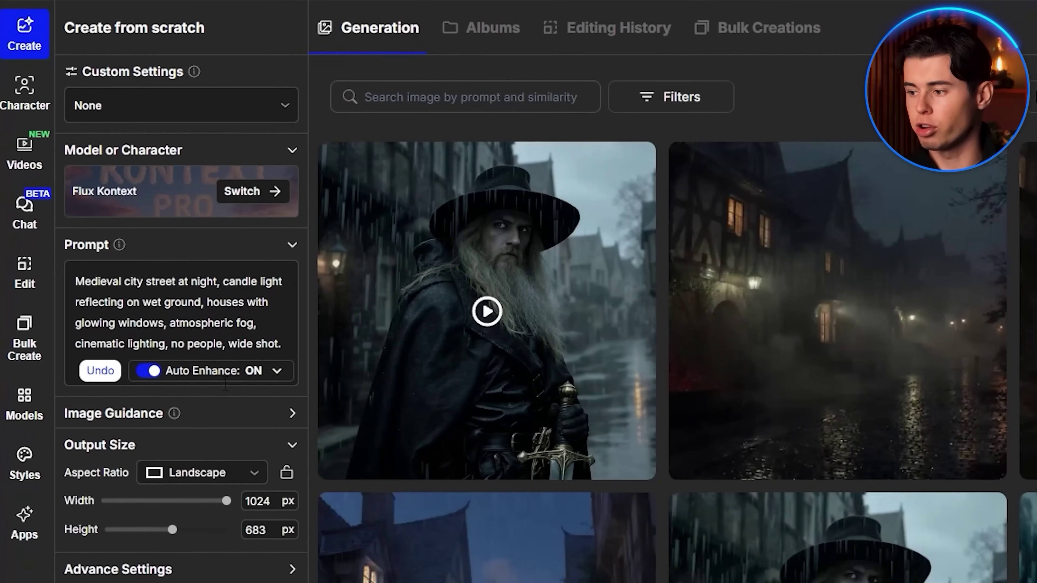
{"action": "left_click", "coordinate": [240, 415]}
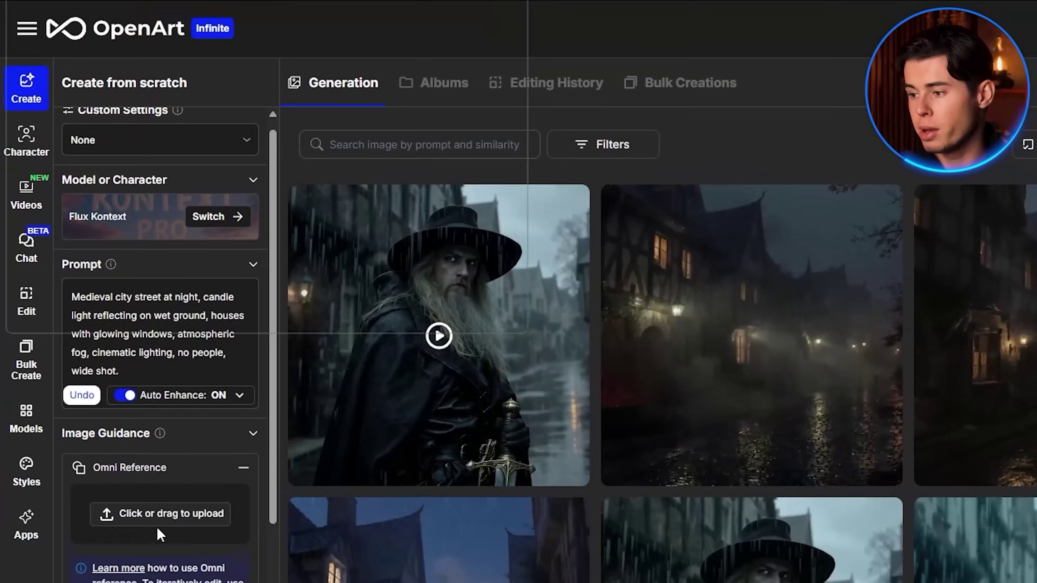
Set the rainy detective image as Omni Reference and prompt a claymation restyle.
{"action": "left_click", "coordinate": [118, 381]}
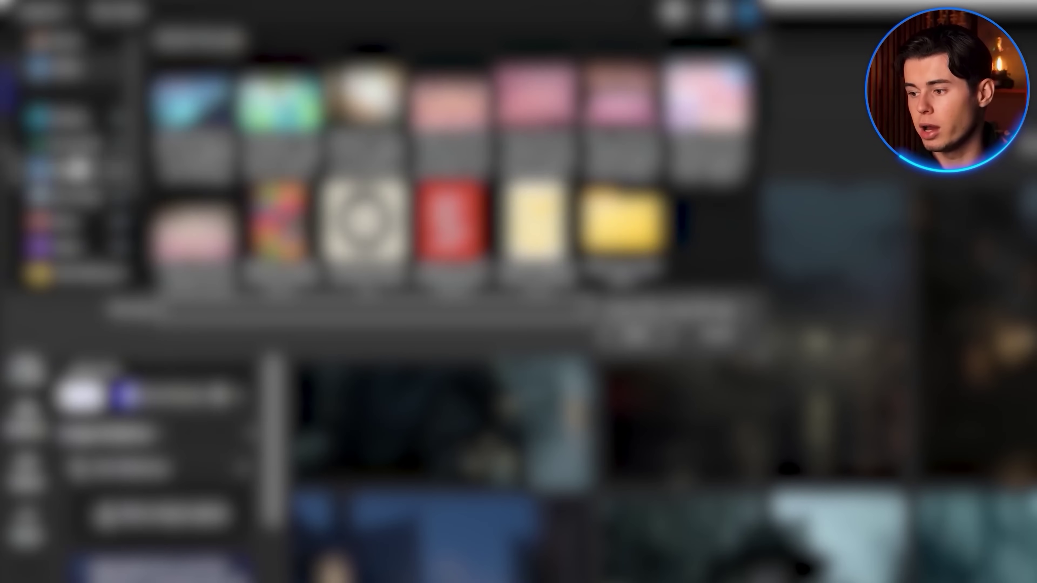
{"action": "left_click", "coordinate": [78, 165]}
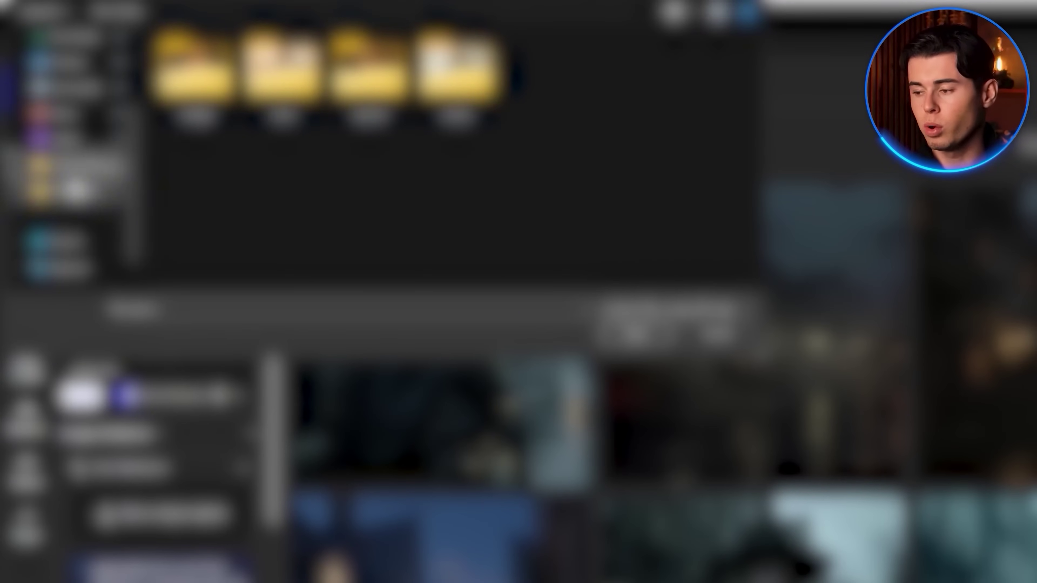
{"action": "left_click", "coordinate": [78, 139]}
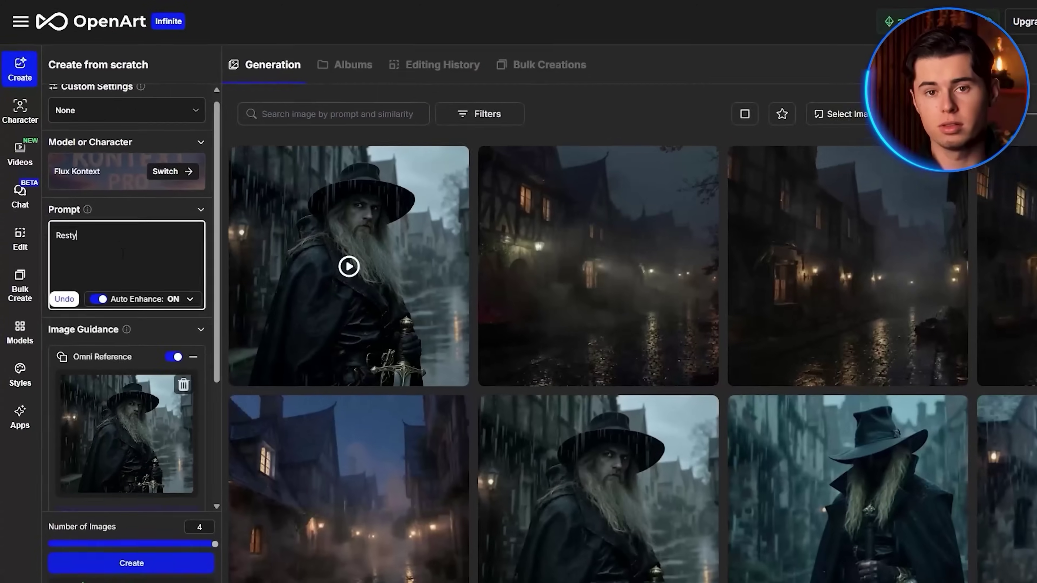
{"action": "type", "text": "e to claymat"}
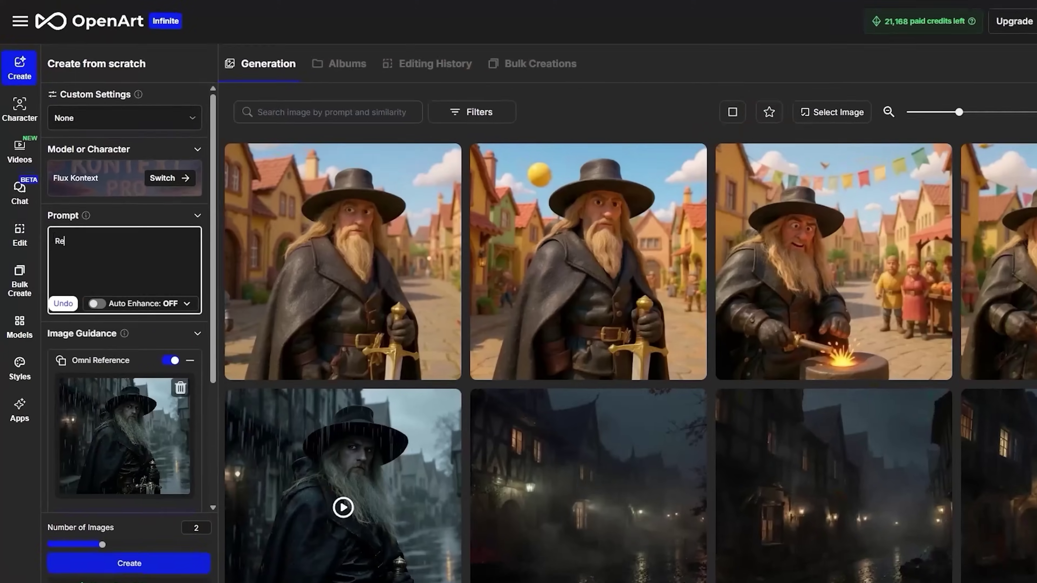
Write restyle prompts for watercolor with soft gradients, anime style, and pencil texture with cross-hatching.
{"action": "type", "text": "style to"}
{"action": "type", "text": " wat"}
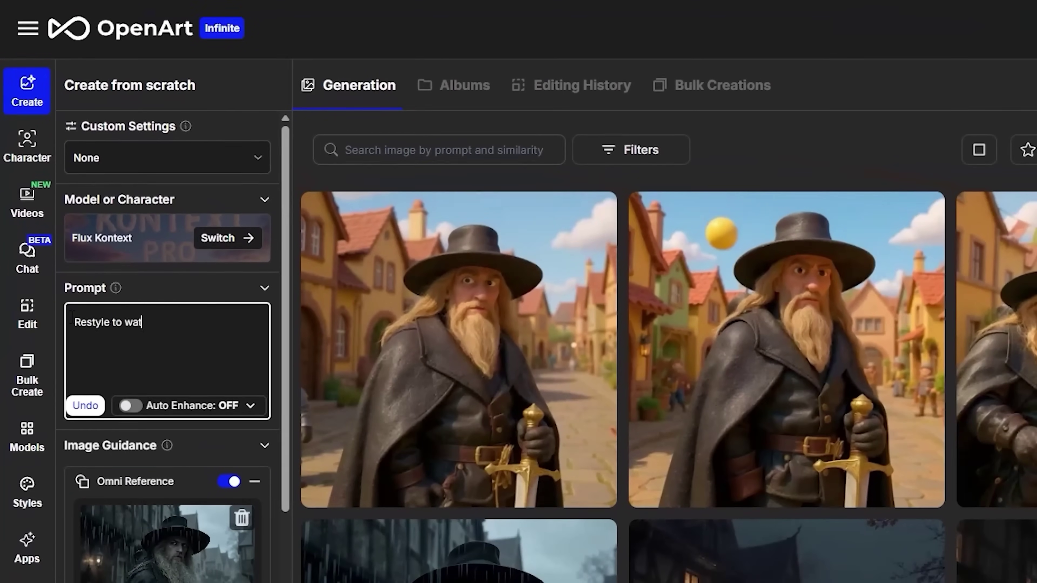
{"action": "type", "text": "ercolor with soft gra"}
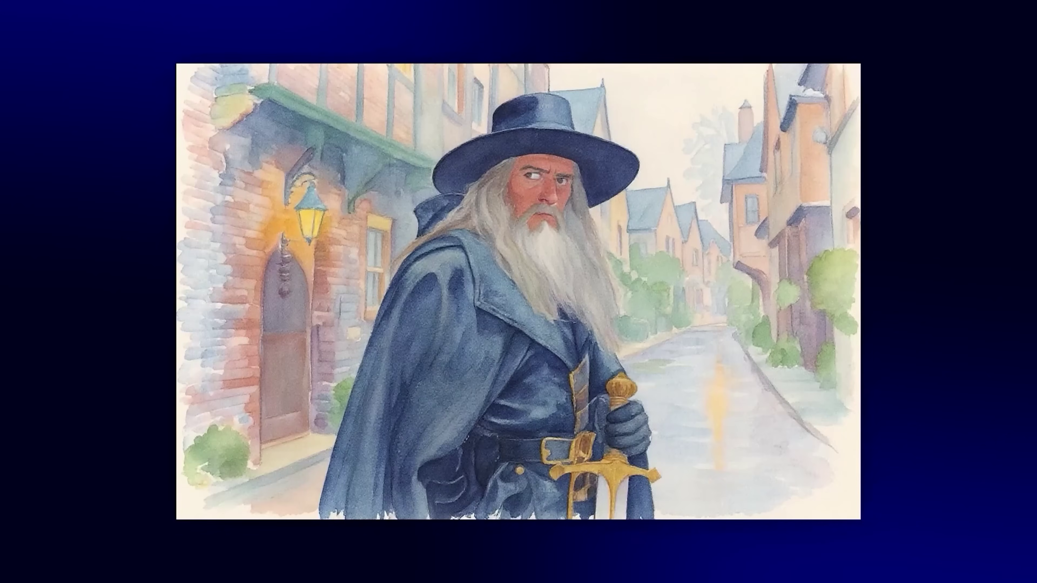
{"action": "type", "text": "Anime st"}
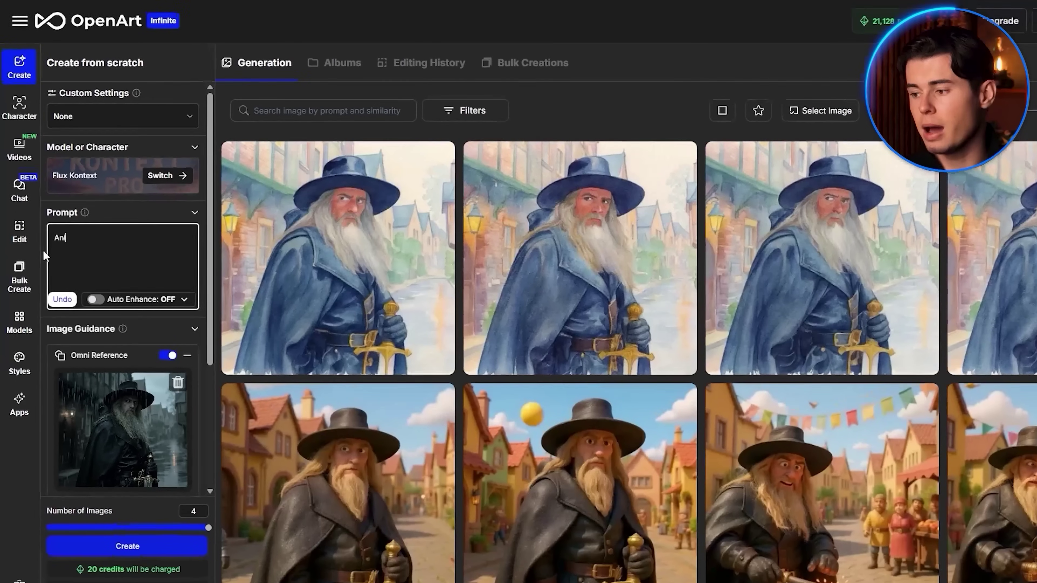
{"action": "type", "text": "yle with"}
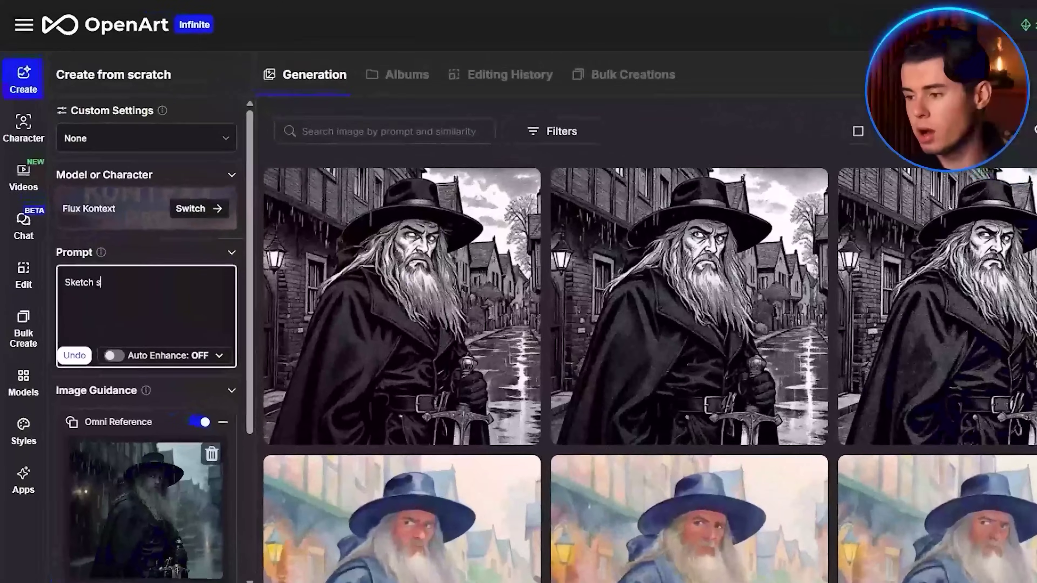
{"action": "type", "text": "tyle with penci ltexture and "}
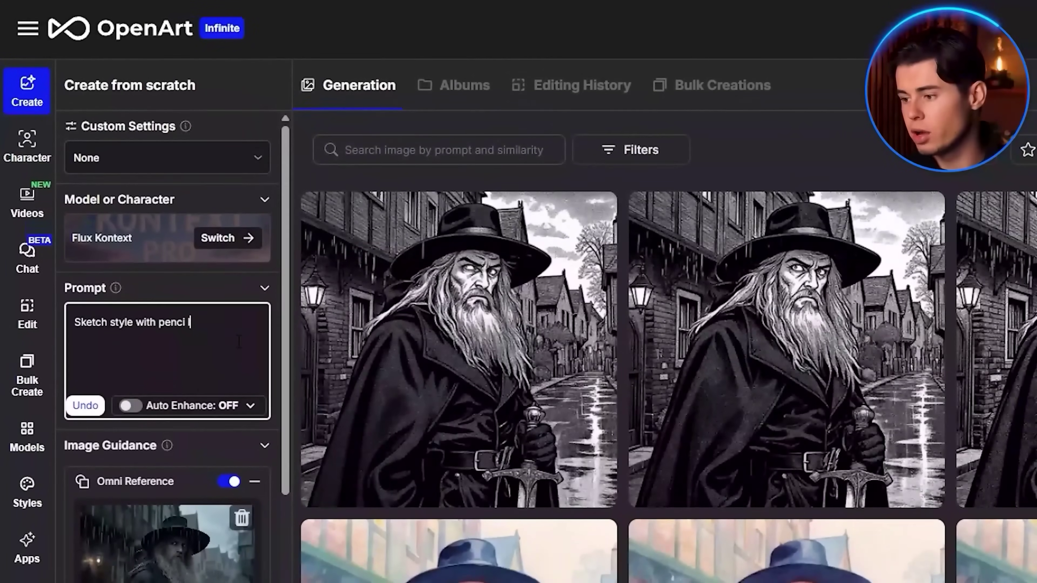
{"action": "type", "text": "cross-hat"}
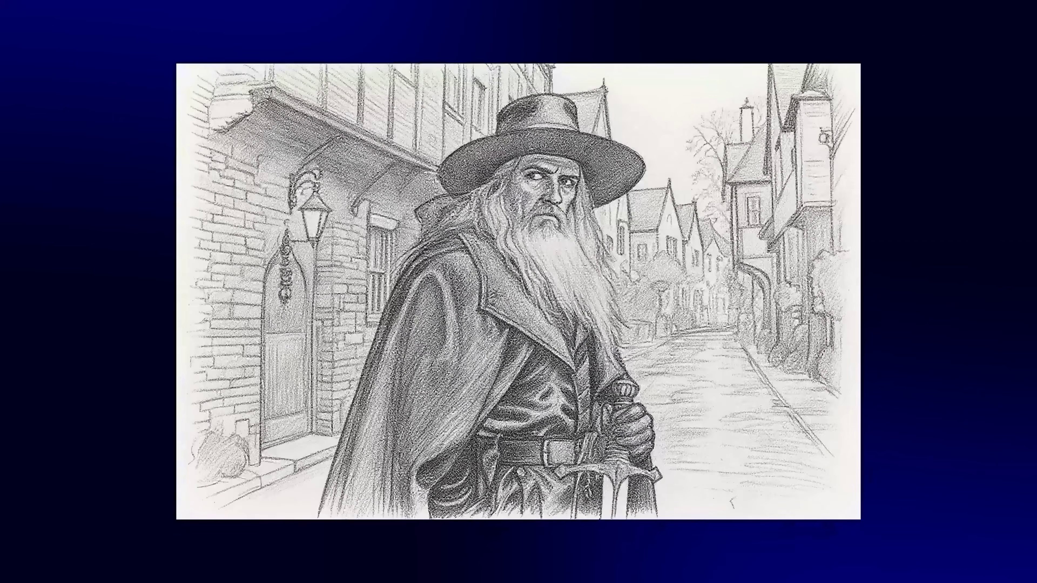